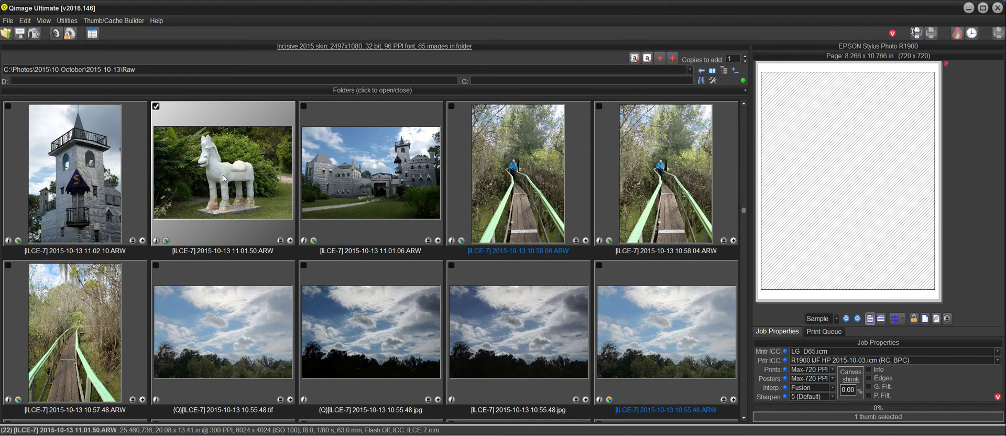
Open the plaster horse photo in the editor with a close-up Preview of the statue's head.
double_click(222, 175)
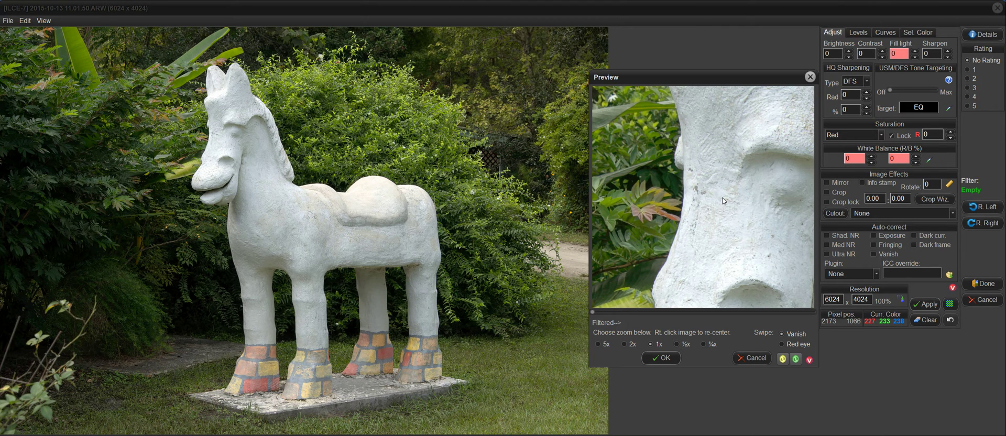
Mark seven dark blemishes on the horse statue as Vanish points, with radii 11 to 16.
click(723, 201)
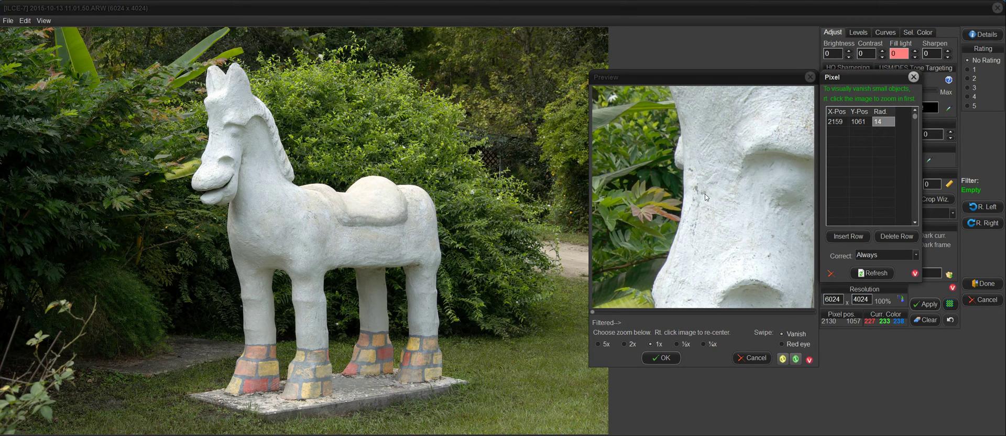
click(705, 193)
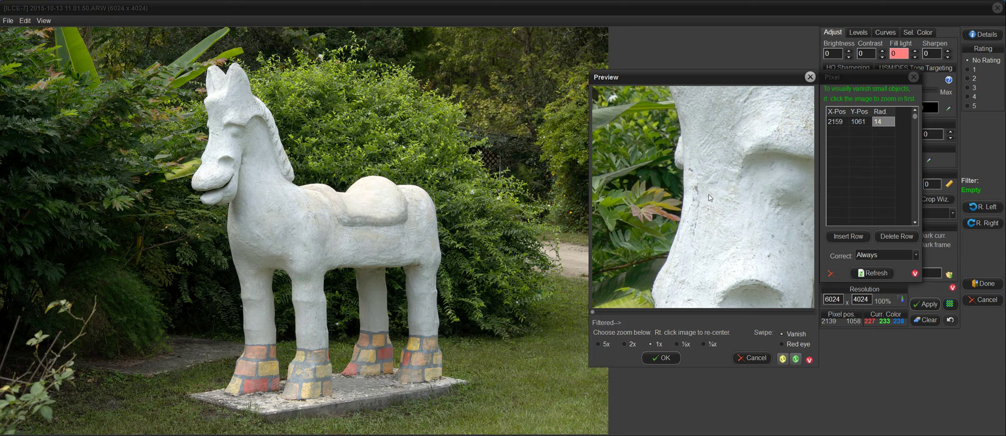
click(709, 194)
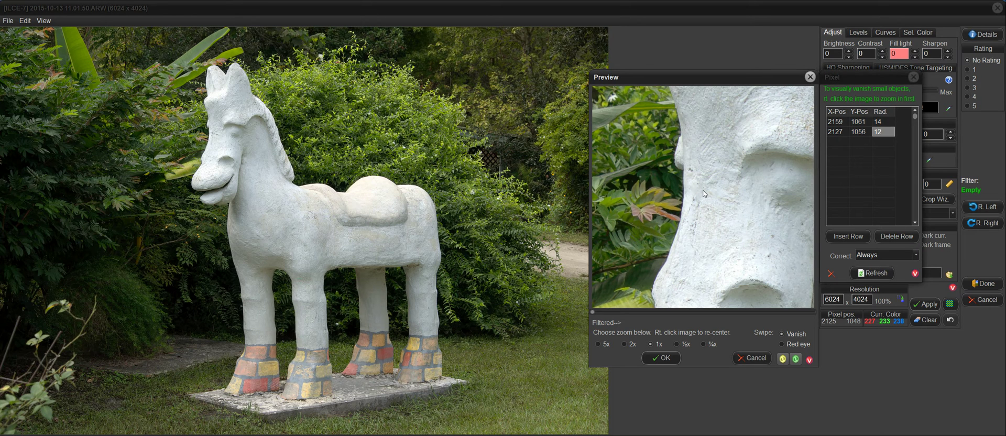
click(699, 196)
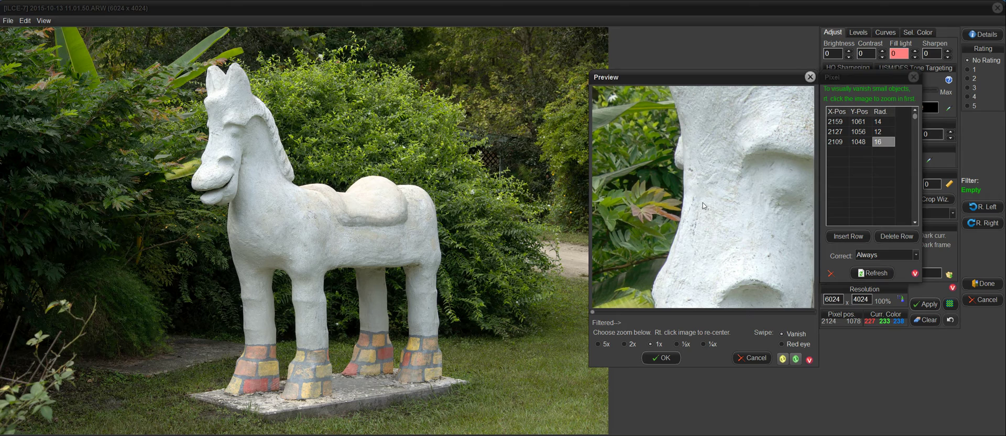
click(704, 206)
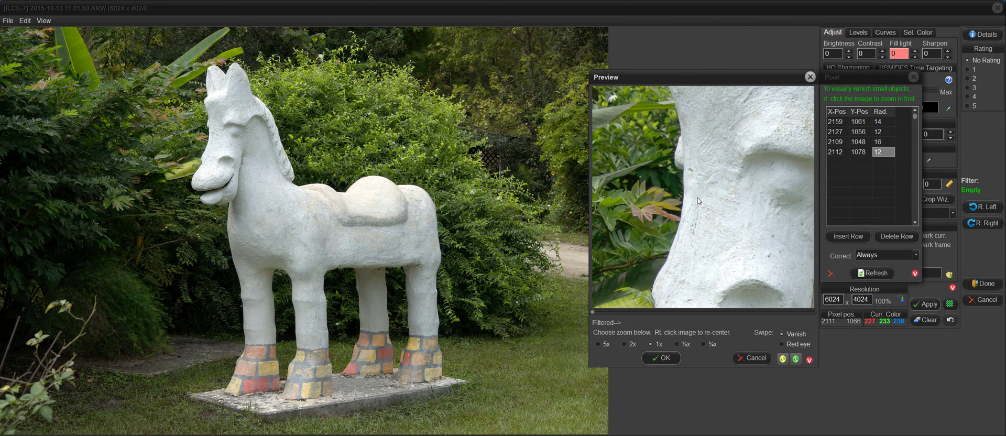
click(694, 197)
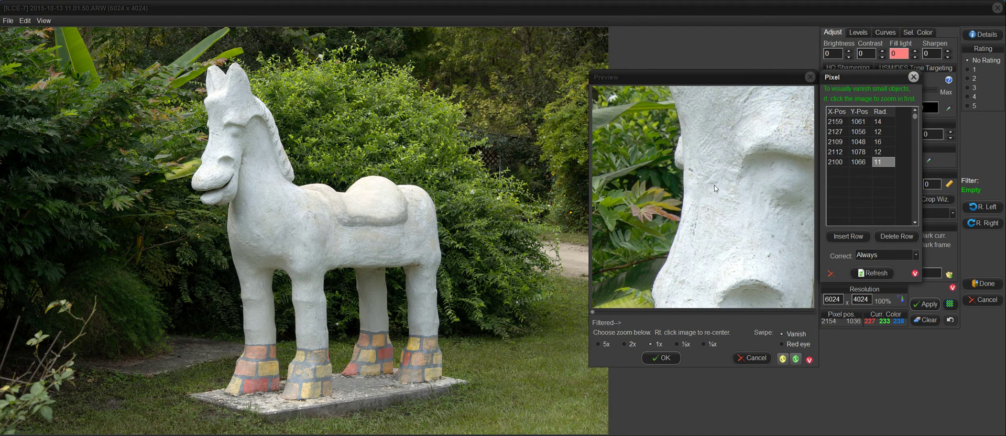
click(713, 185)
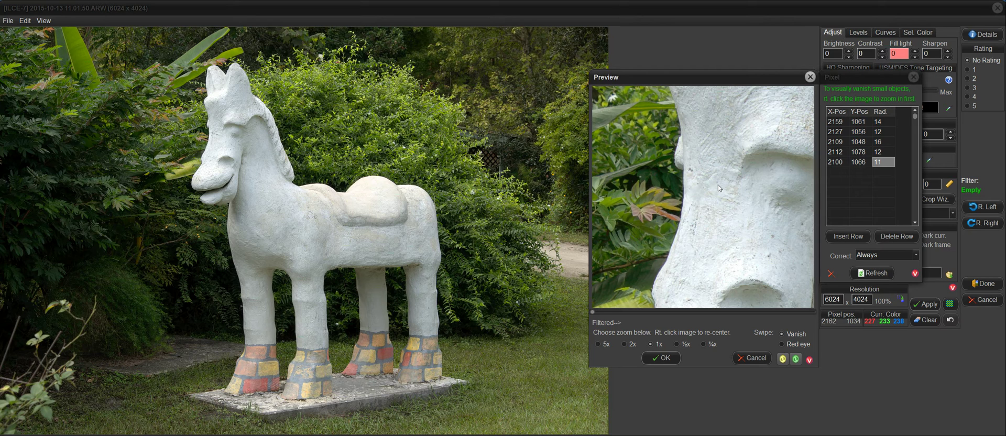
click(718, 186)
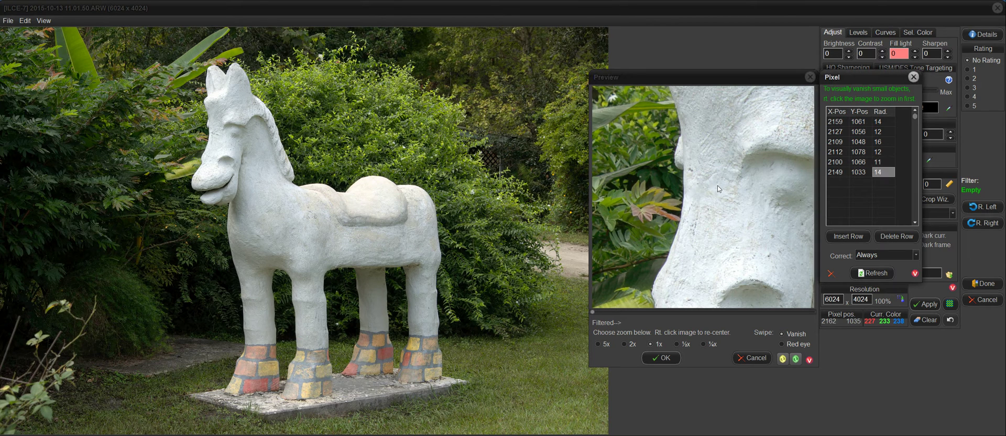
click(691, 173)
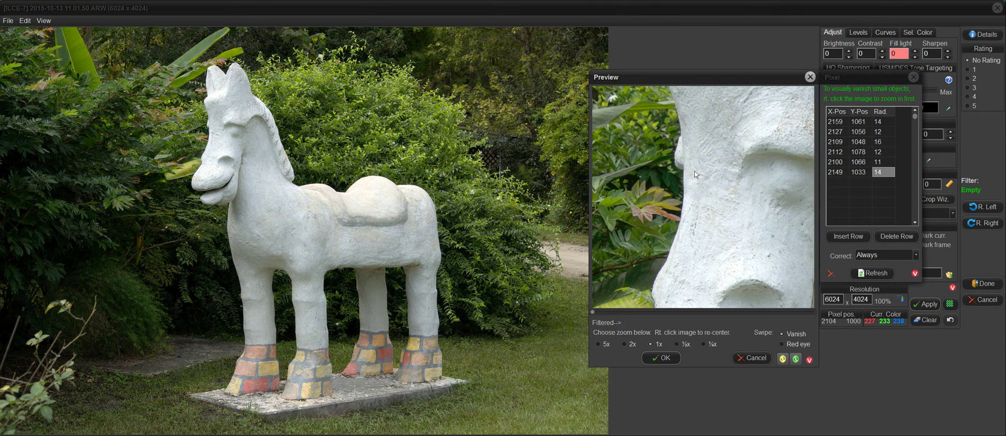
click(693, 171)
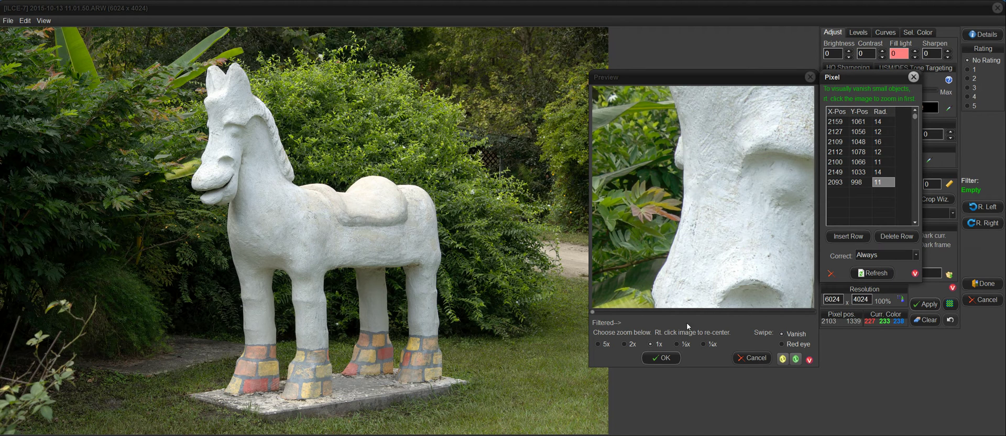
Apply the vanish correction to the seven marked statue blemishes.
click(665, 358)
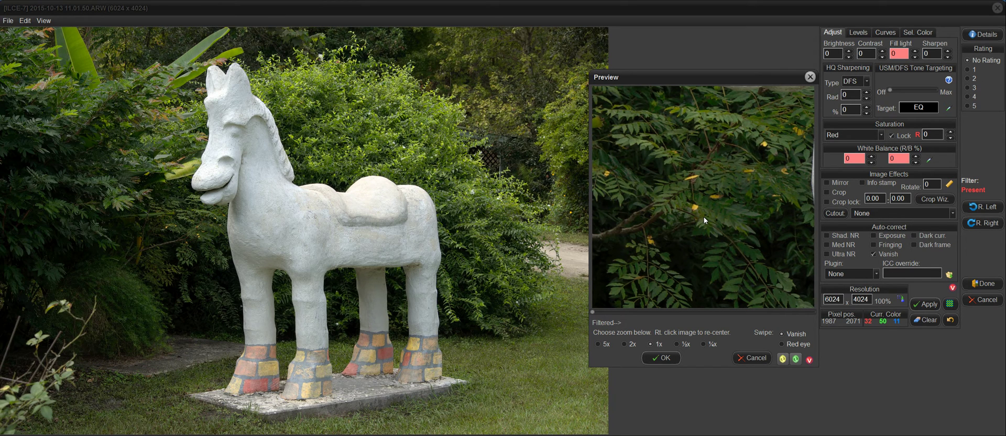
Add a radius-12 Vanish point on a yellow foliage spot at 1976, 2071.
click(705, 220)
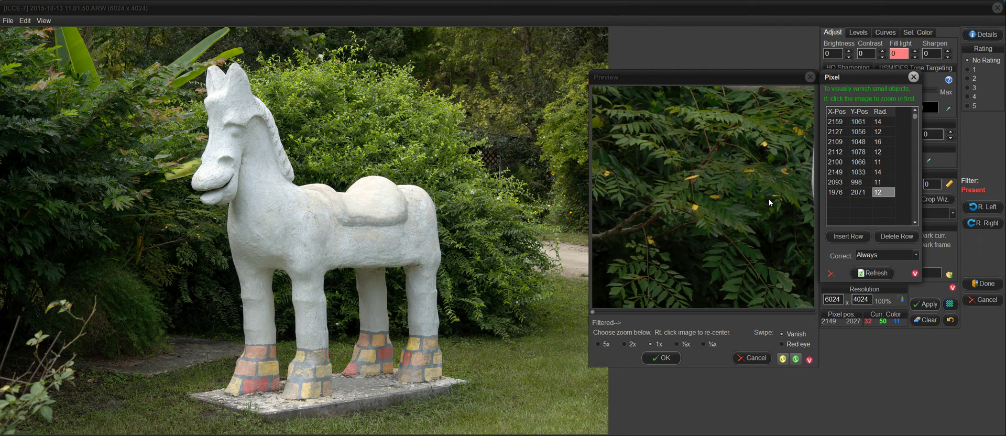
Vanish the remaining scattered yellow spots across the dark foliage, all at radius 12.
click(696, 211)
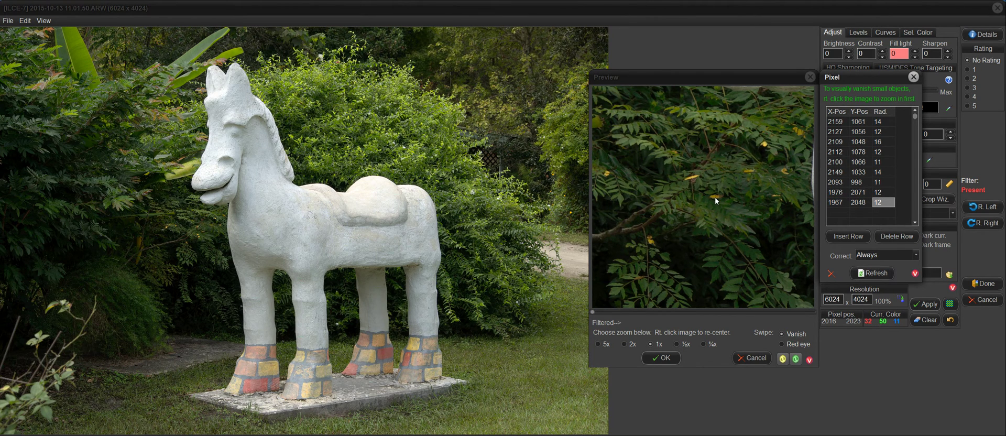
click(715, 200)
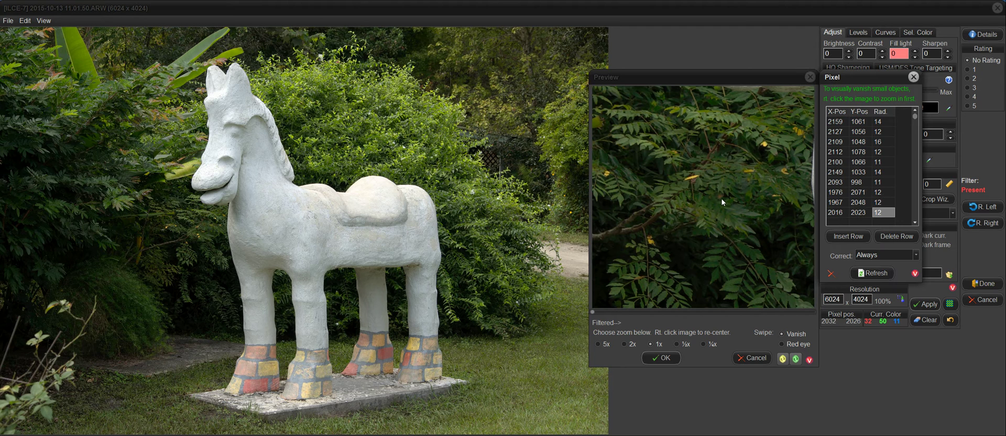
click(721, 200)
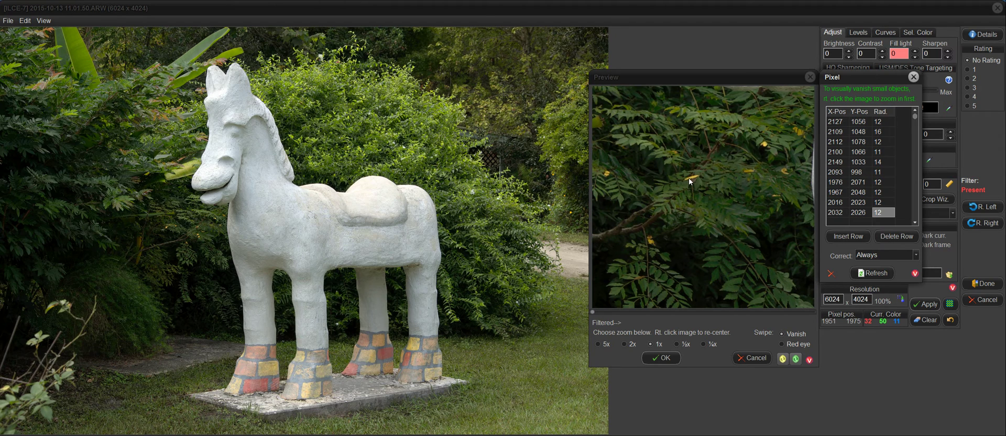
click(690, 180)
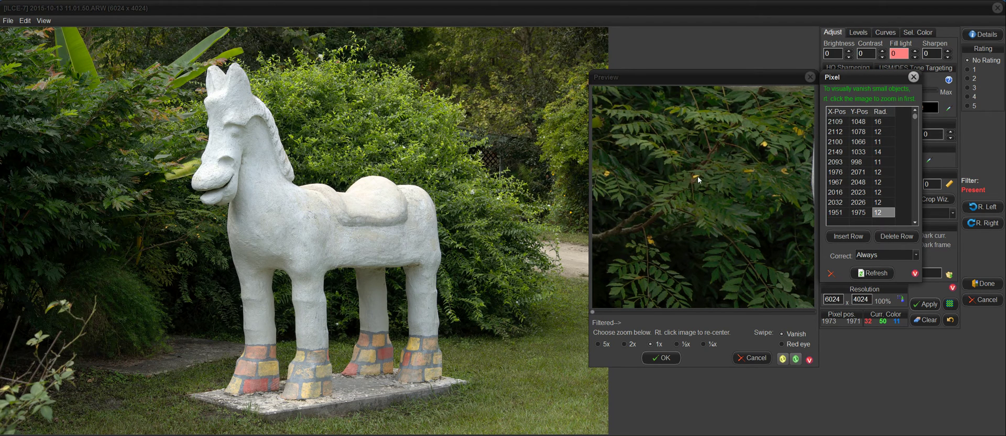
click(696, 181)
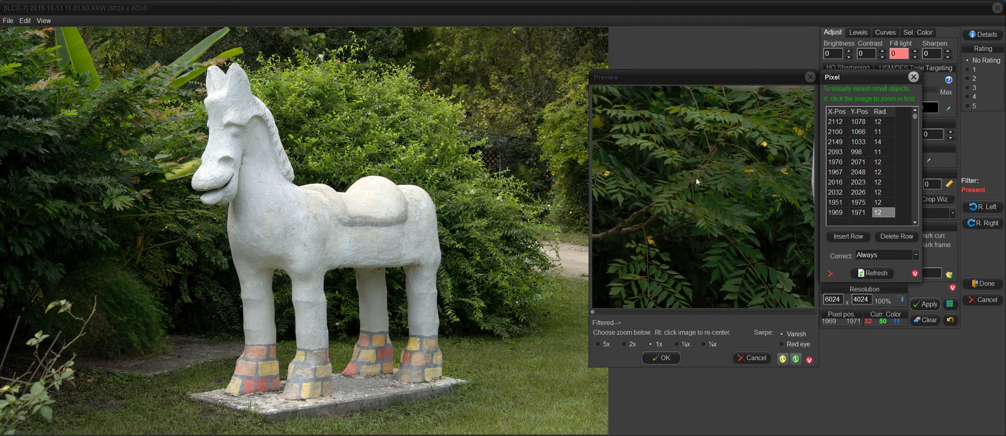
click(749, 175)
click(764, 144)
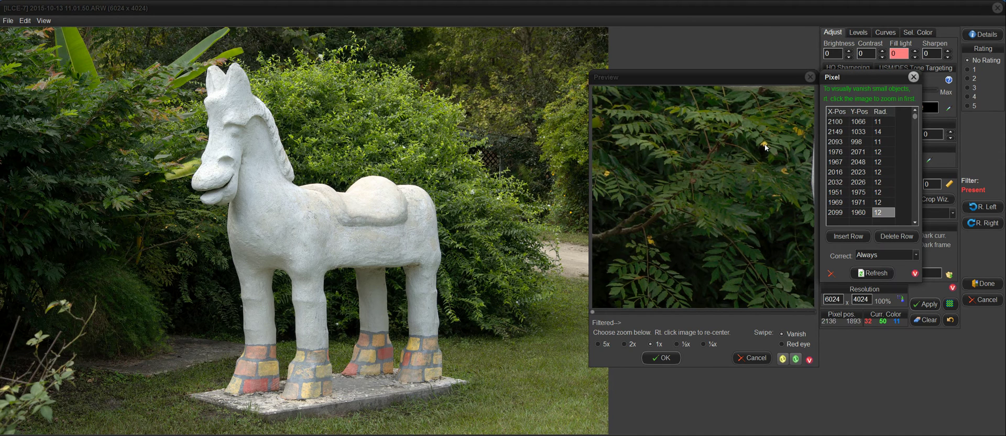
click(785, 174)
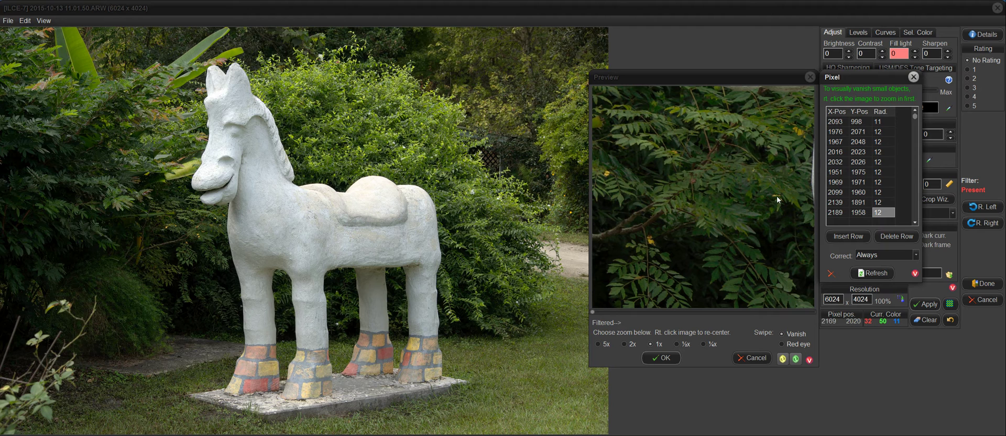
click(776, 196)
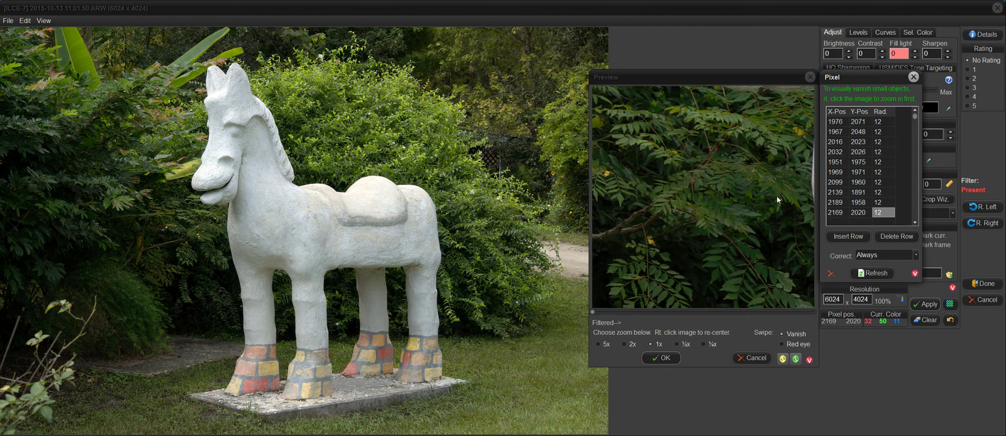
click(650, 243)
click(650, 237)
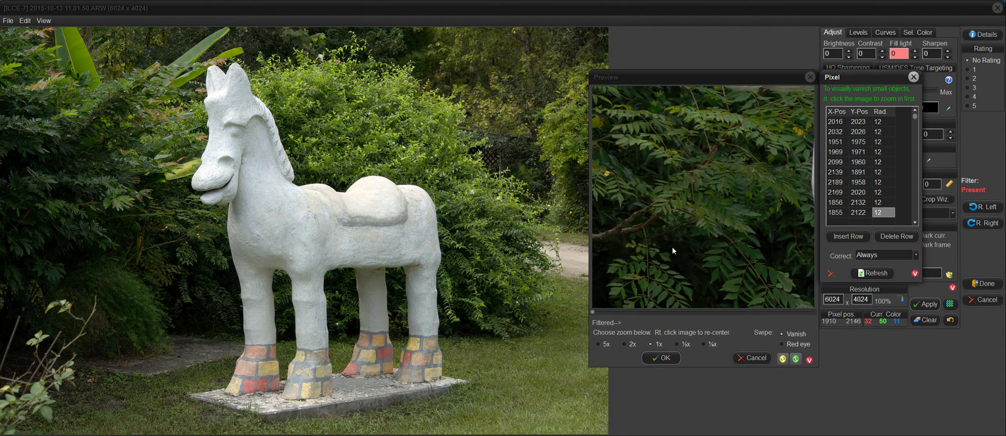
click(607, 176)
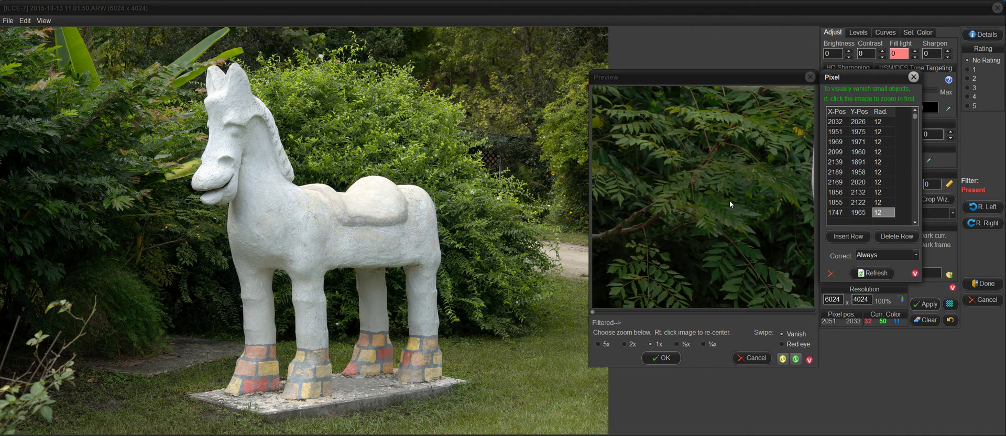
Vanish the yellow leaf beside the branch and its leftover bit, then close the Preview.
click(677, 359)
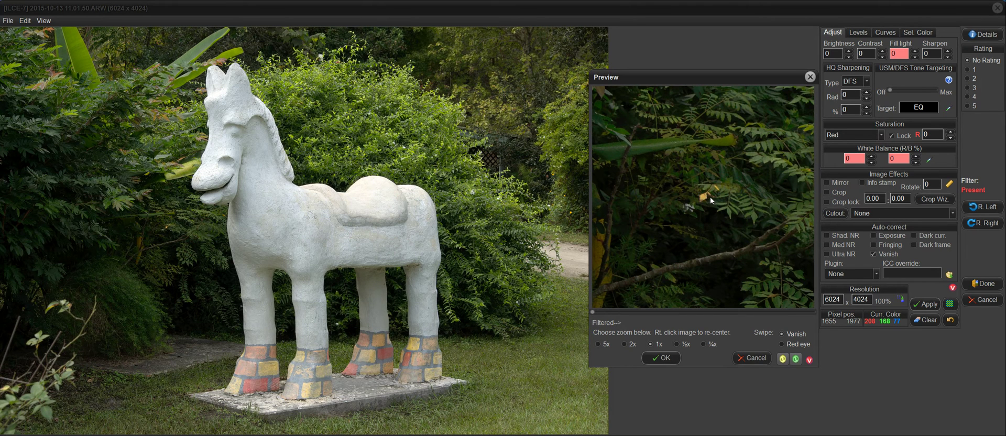
click(712, 197)
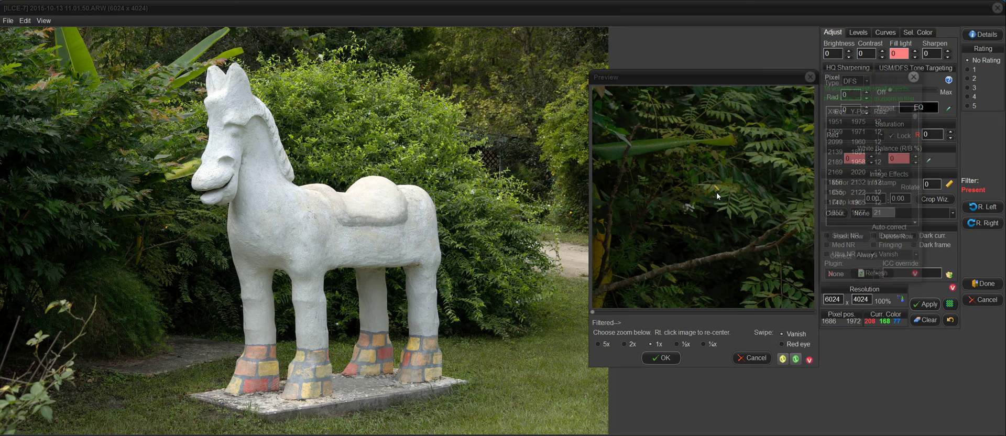
click(716, 189)
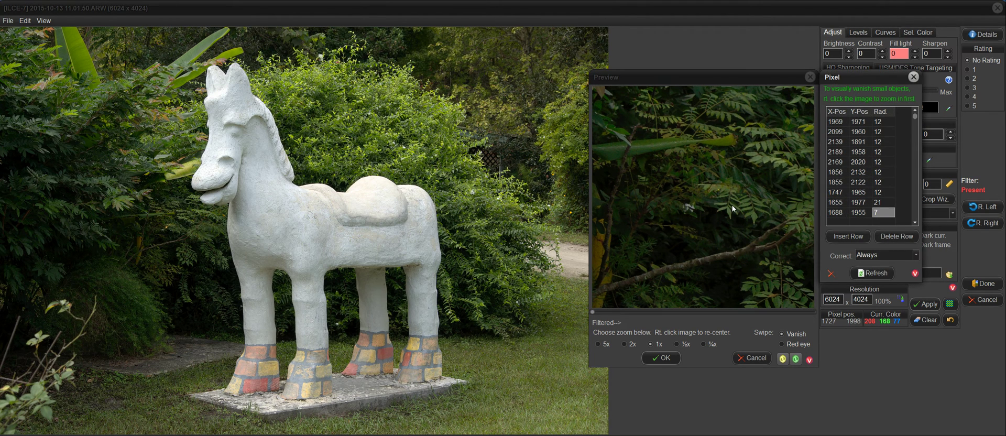
click(679, 355)
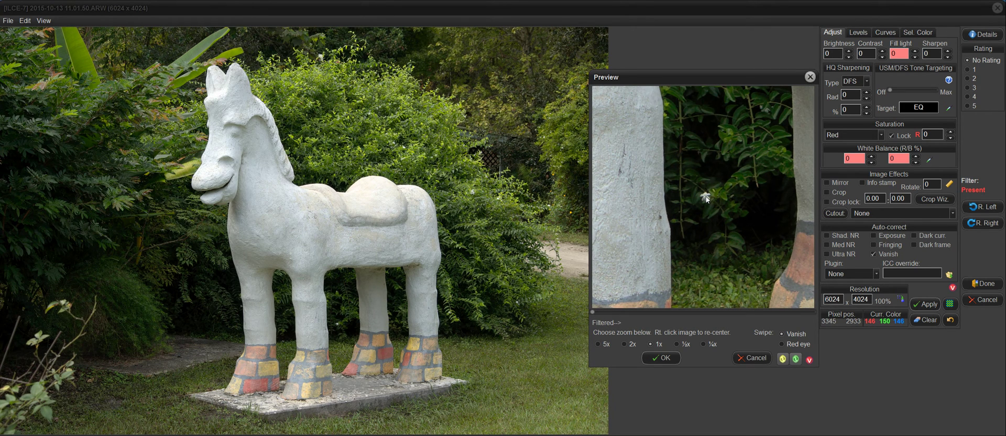
Erase the white flower in the bushes between the horse's legs and accept the change.
drag(706, 198, 711, 196)
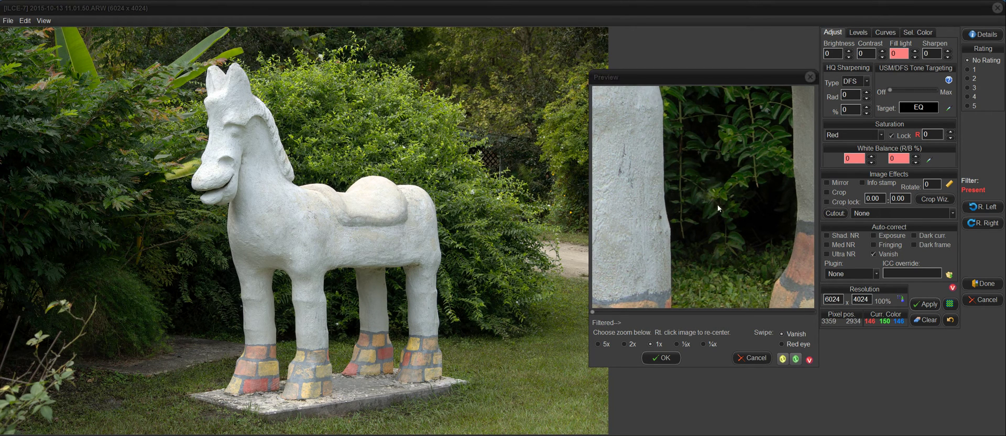
click(666, 357)
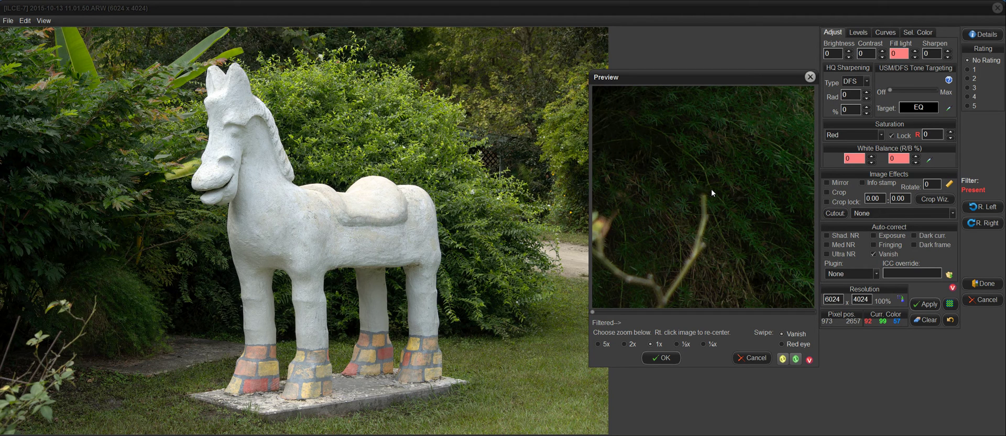
Cover the upper part of the bare branch with radius-17 Vanish points.
click(712, 190)
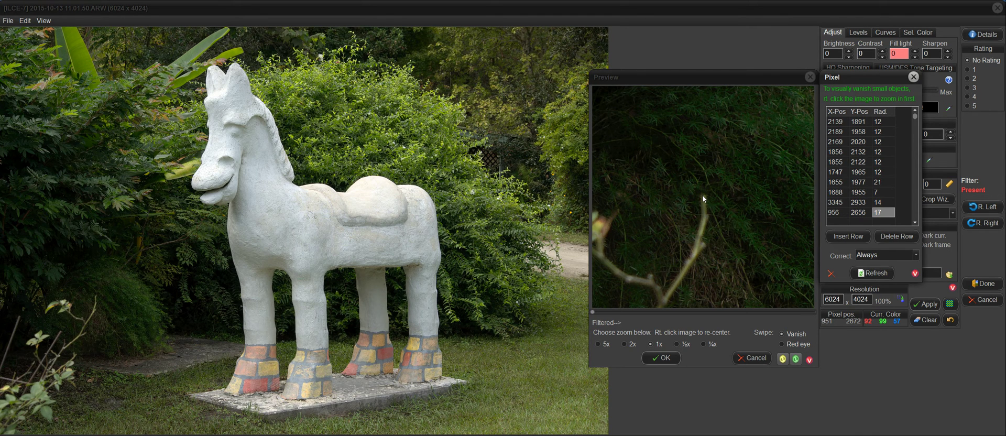
click(702, 195)
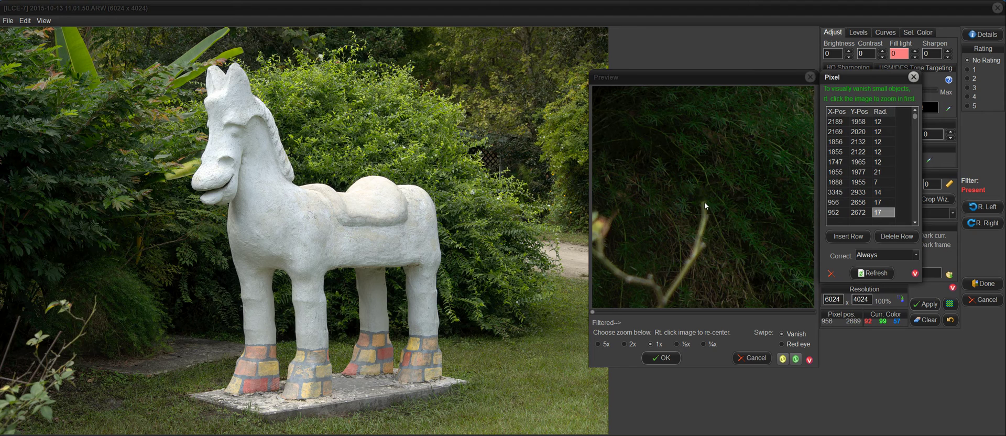
click(704, 203)
click(706, 209)
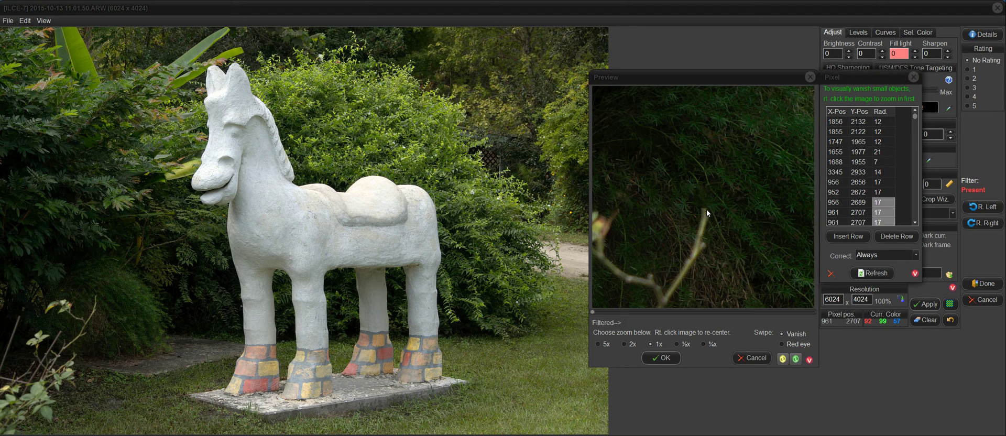
click(706, 215)
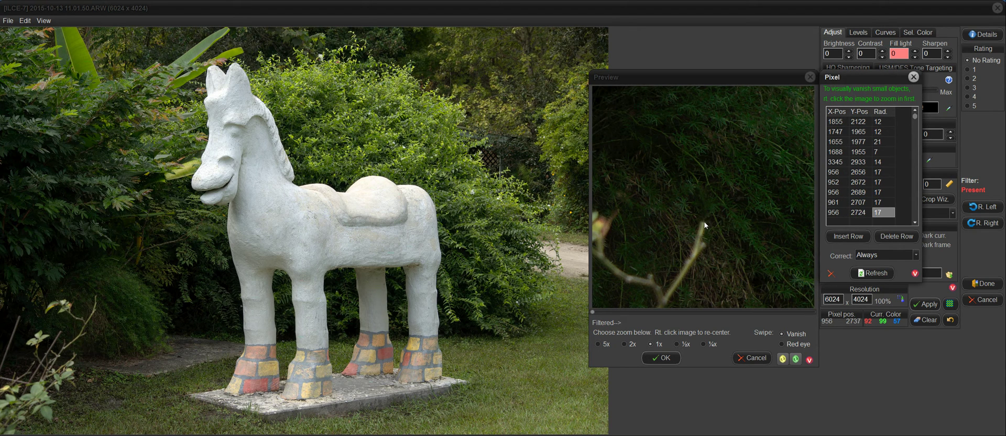
click(703, 225)
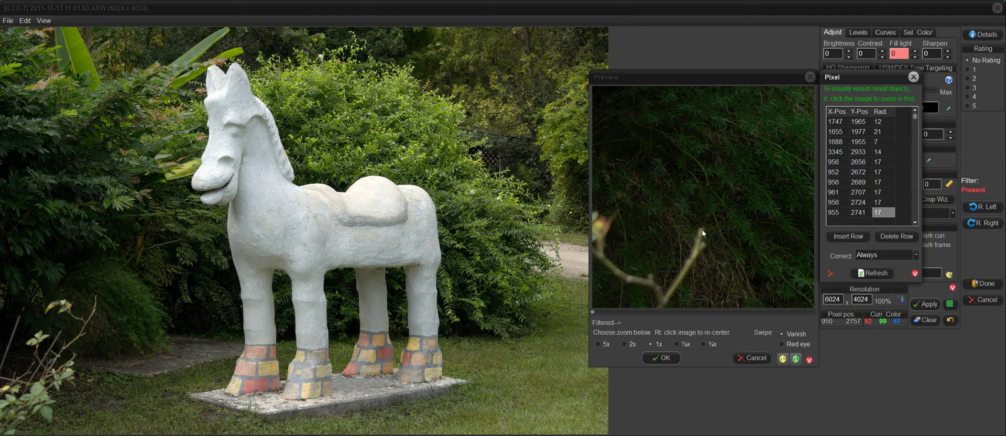
click(702, 229)
click(699, 238)
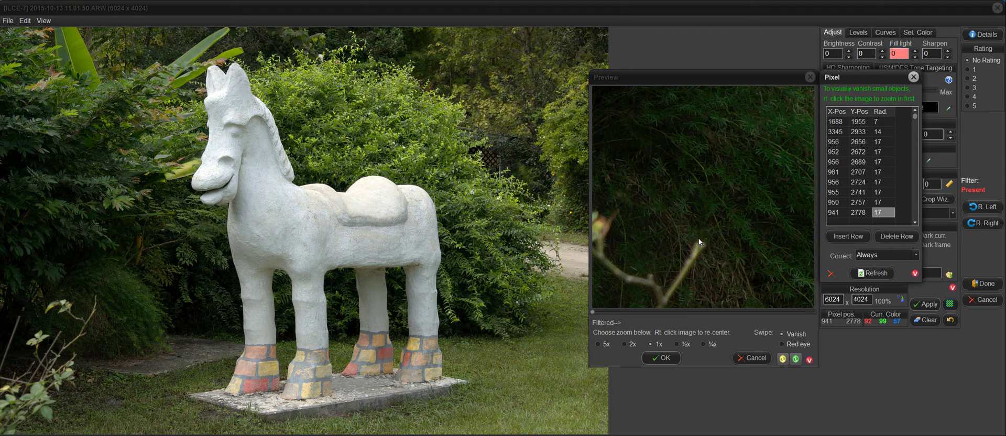
click(706, 244)
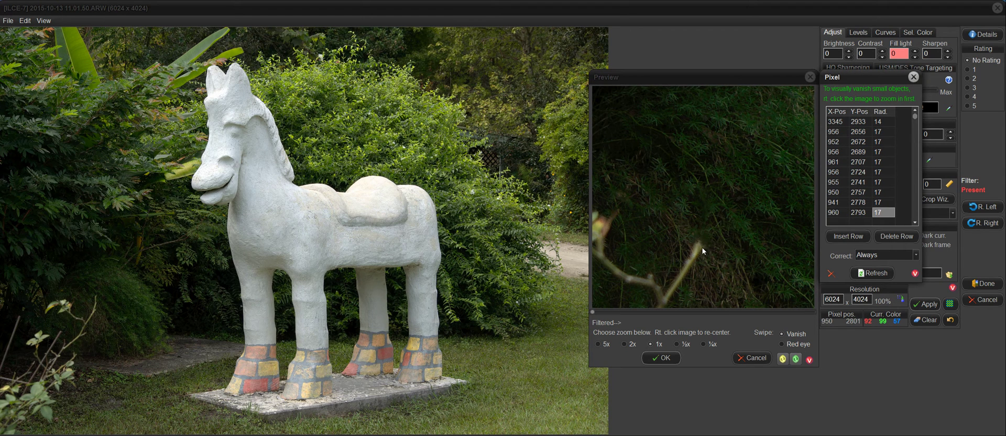
click(698, 244)
click(703, 246)
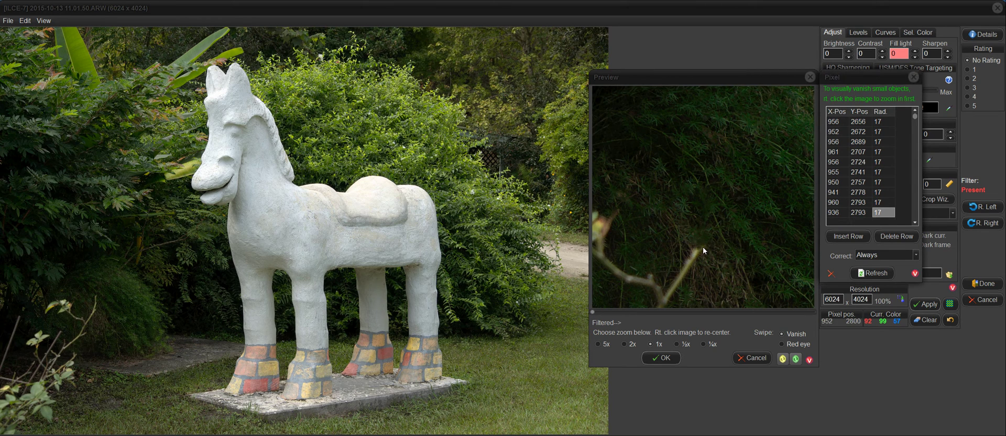
click(700, 250)
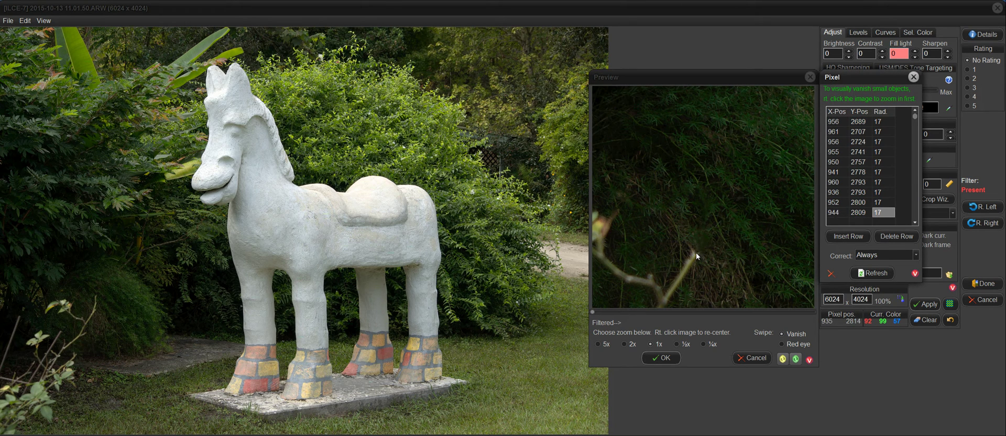
Cover the lower branch down to its fork and base, then accept and close the Preview.
click(692, 250)
click(700, 255)
click(693, 258)
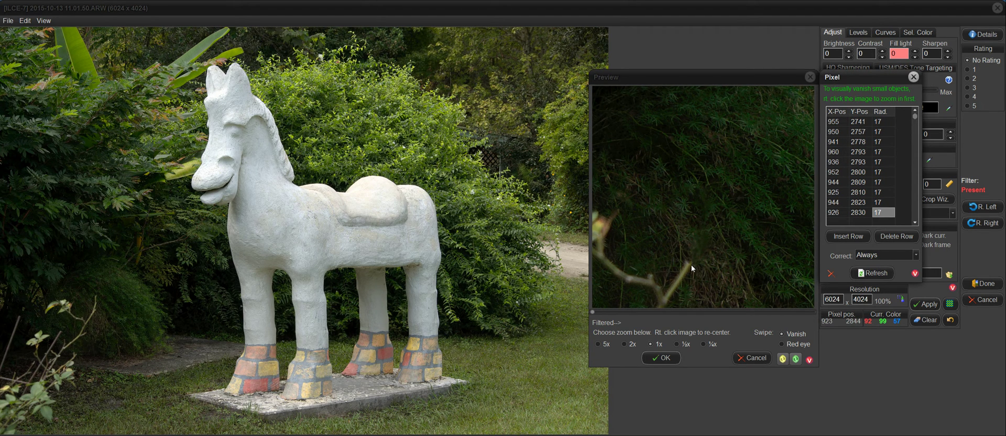
click(691, 265)
click(687, 269)
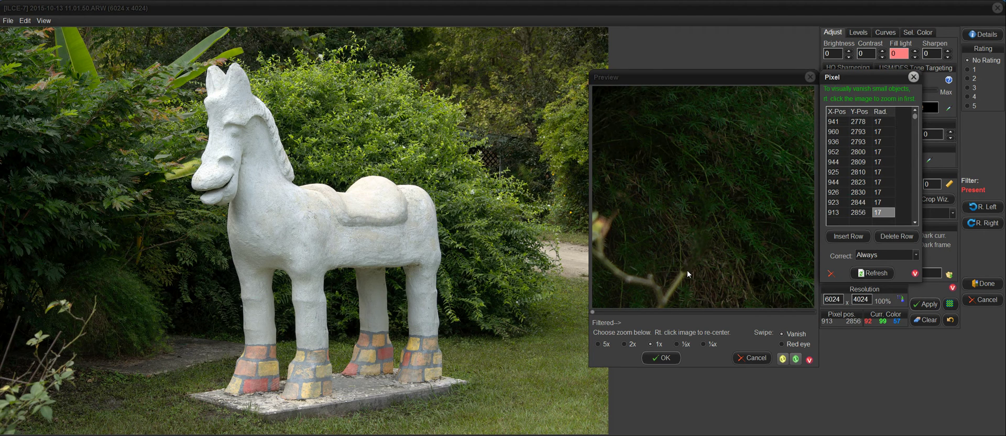
click(687, 276)
click(684, 280)
click(677, 276)
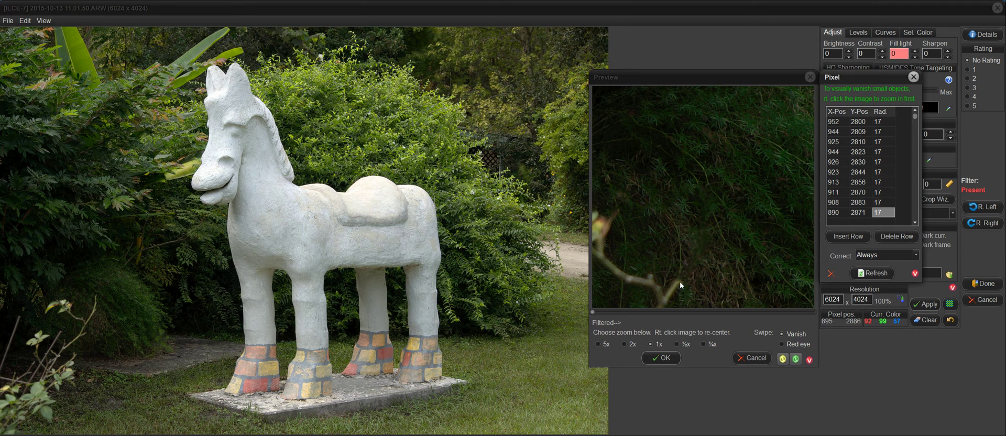
click(680, 282)
click(674, 286)
click(675, 294)
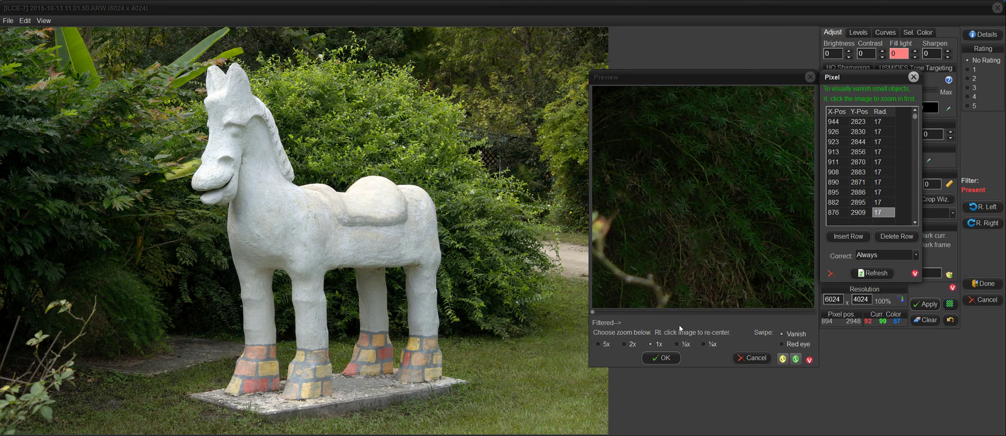
click(660, 359)
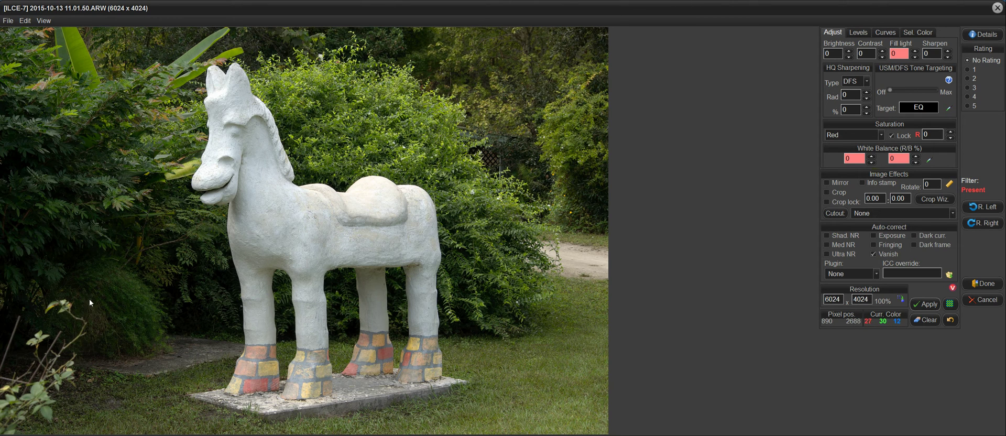
Cover the lower-left yellow-green leaf cluster with radius-27 Vanish points.
click(60, 310)
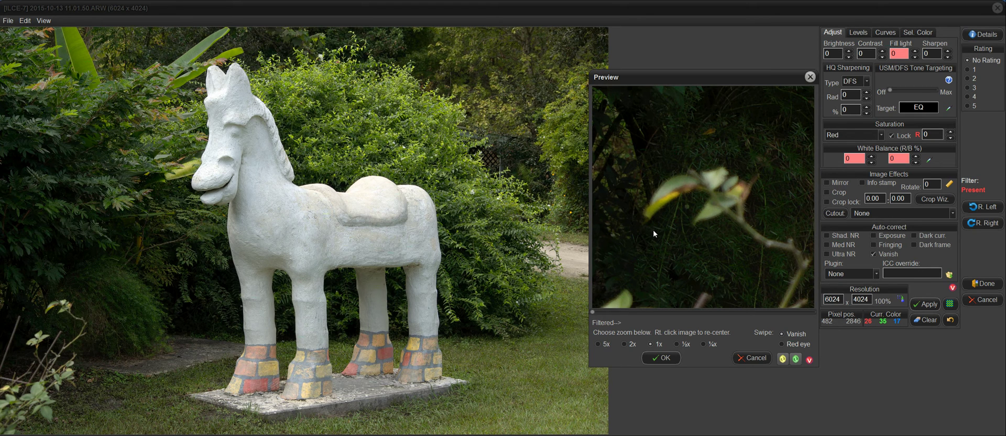
click(647, 220)
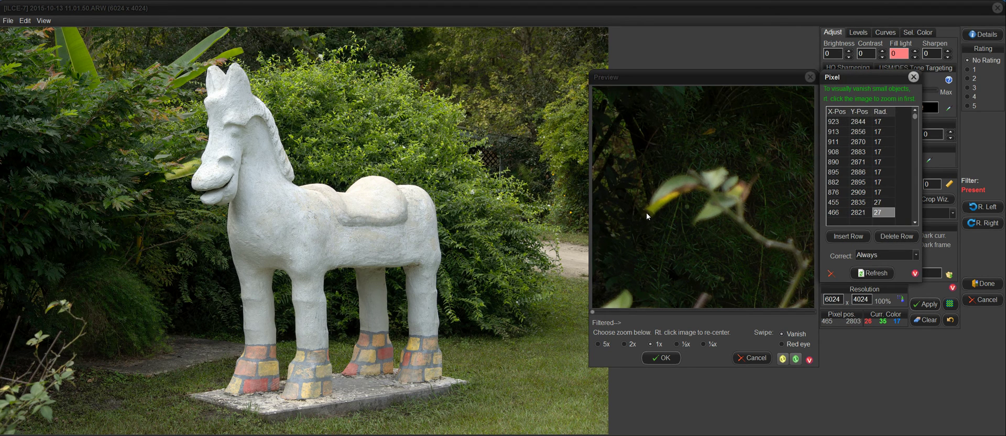
click(646, 213)
click(652, 213)
click(649, 203)
click(658, 210)
click(651, 201)
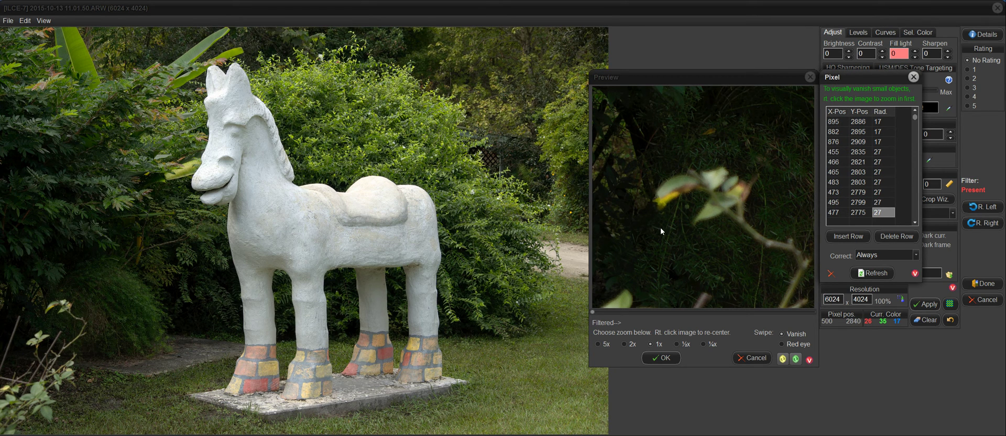
click(661, 209)
click(703, 197)
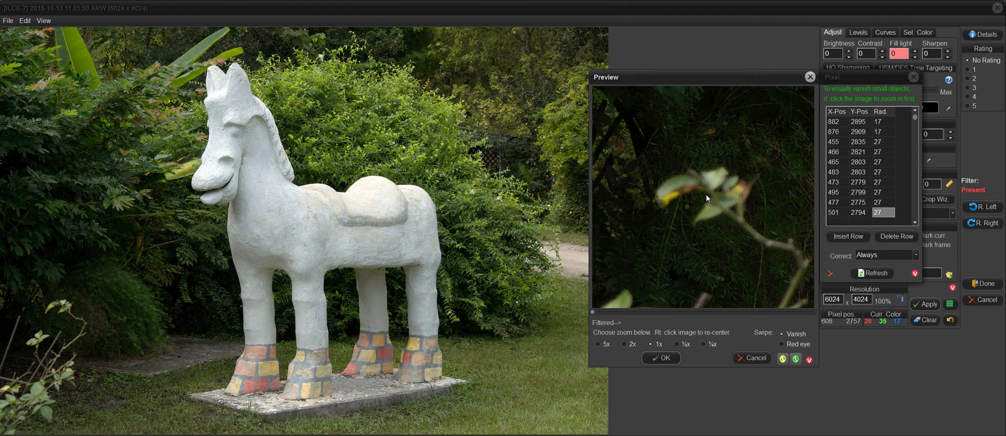
click(754, 200)
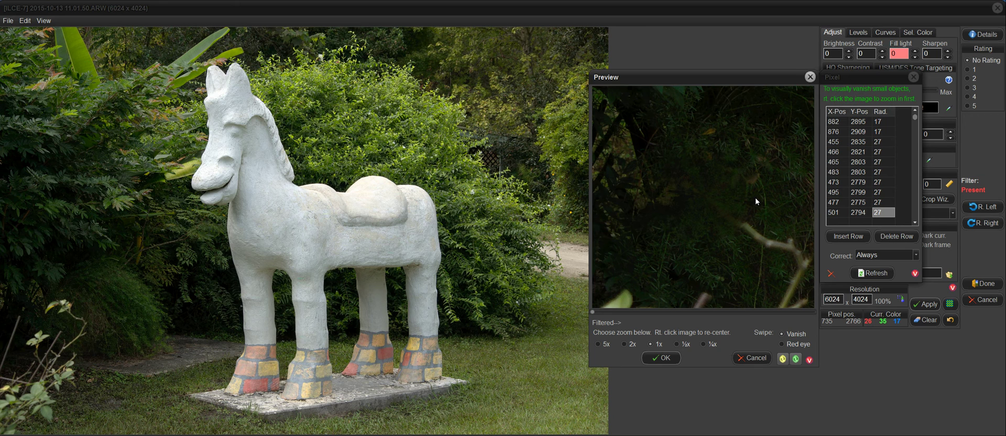
Delete the duplicate large point, erase the bare stem with radius-28 points, and accept.
click(756, 198)
click(753, 199)
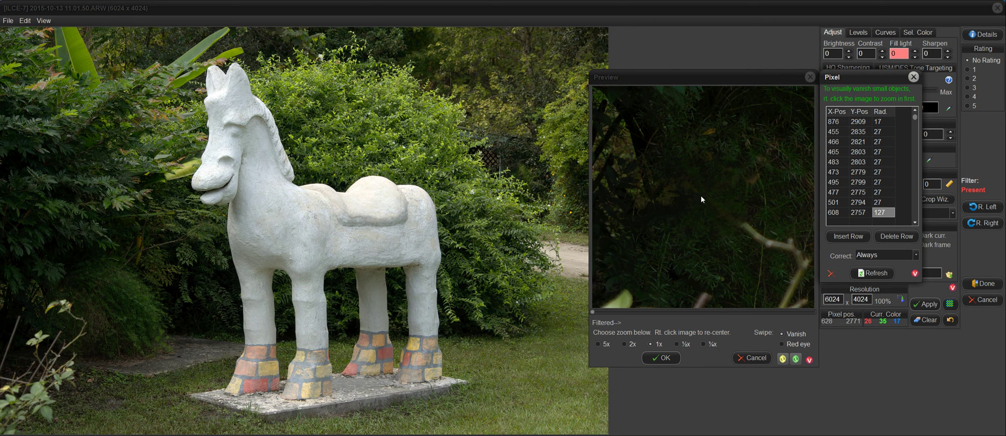
click(743, 226)
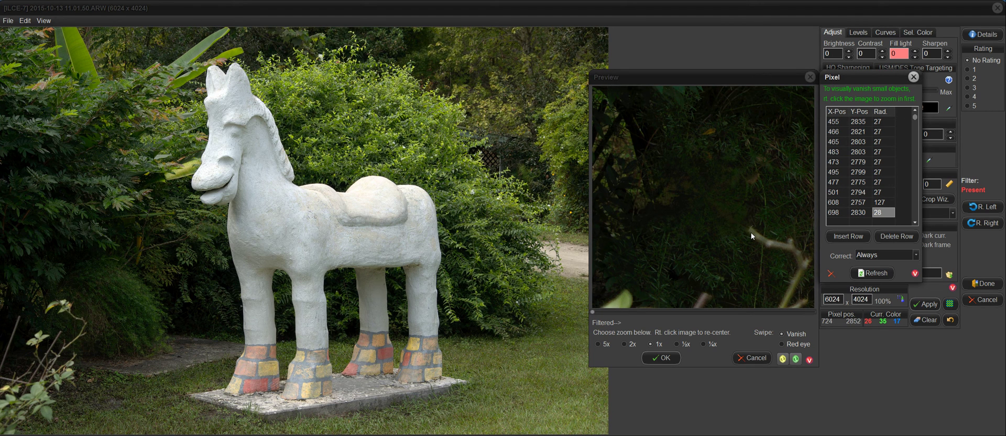
double_click(750, 231)
mouse_move(750, 228)
mouse_down()
mouse_move(772, 247)
mouse_move(791, 244)
mouse_move(800, 266)
mouse_up()
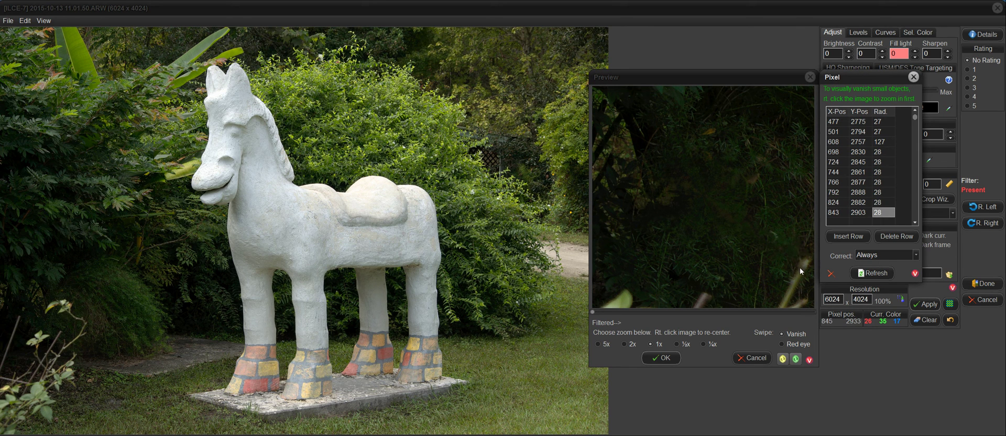
click(665, 358)
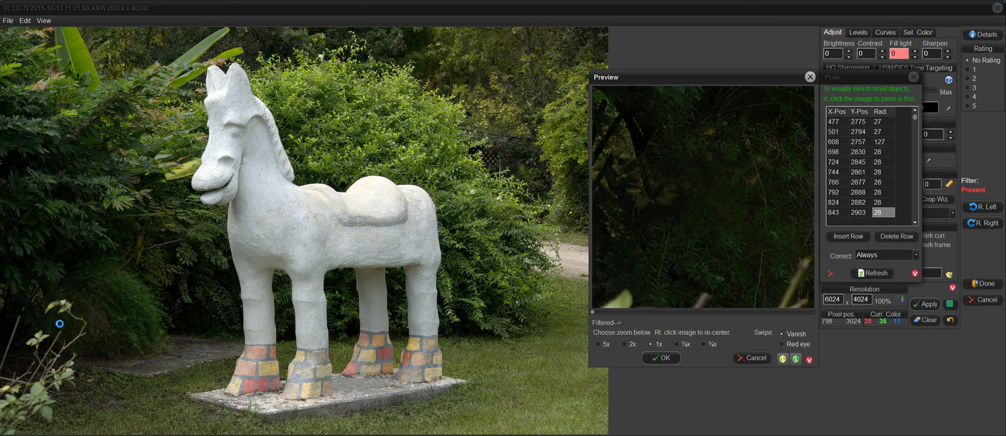